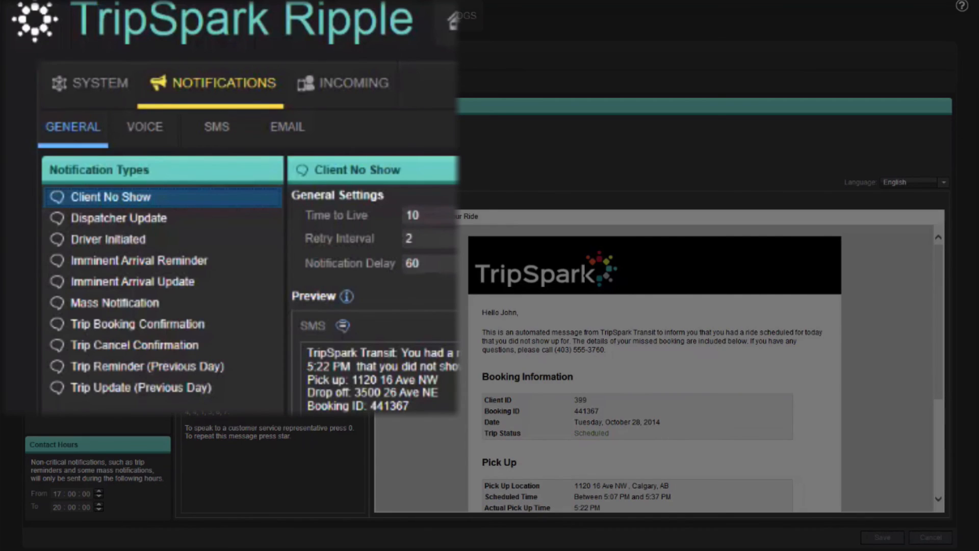
- Open the Imminent Arrival Update notification and review its email preview from the booking information down to the footer
click(133, 285)
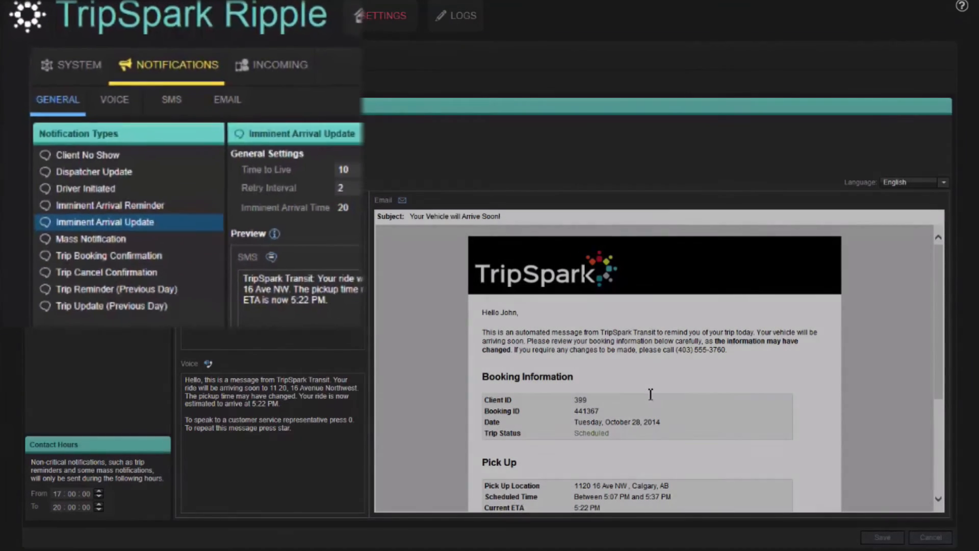
scroll(941, 298, down, 3)
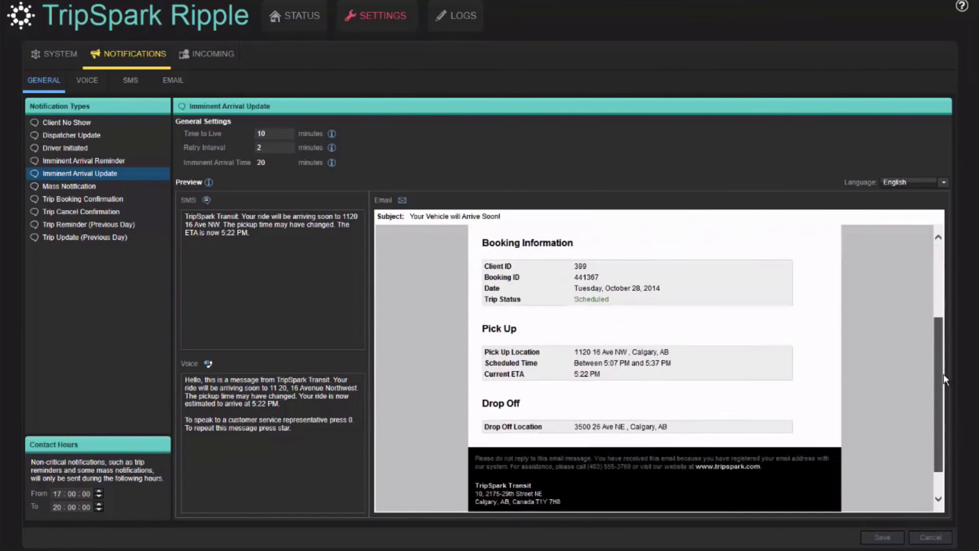
scroll(948, 353, up, 2)
scroll(950, 291, up, 2)
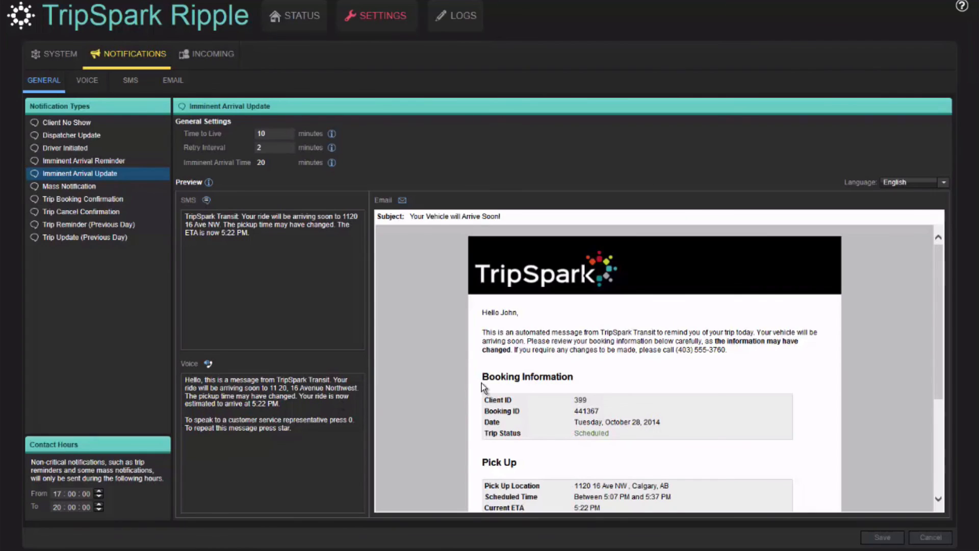
- Open the Trip Reminder (Previous Day) notification and examine the keypad instructions in its voice message preview
click(108, 224)
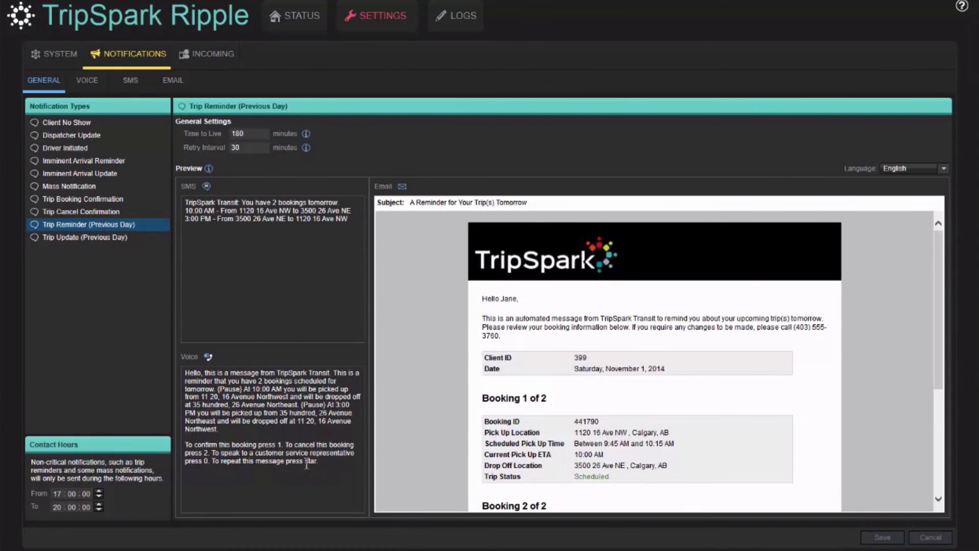
drag(331, 463, 194, 441)
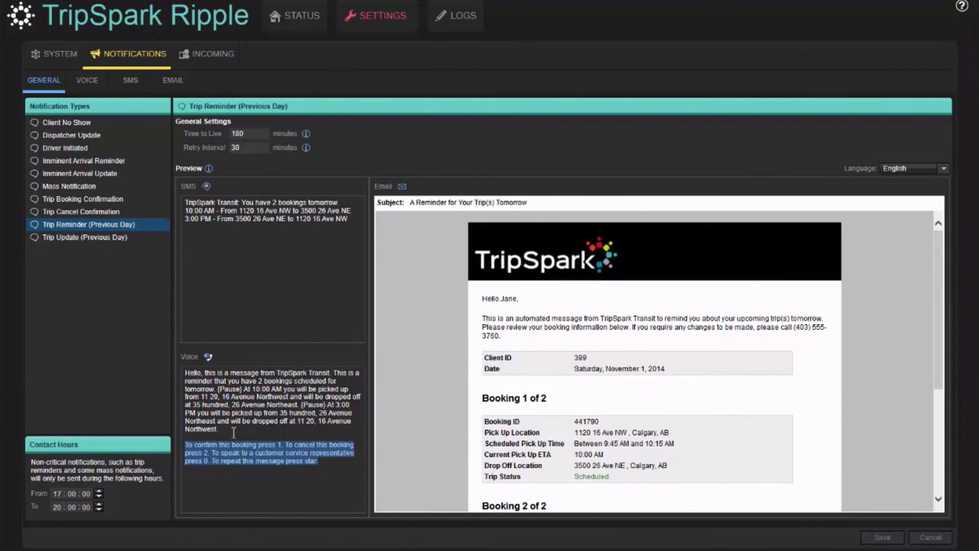
click(282, 438)
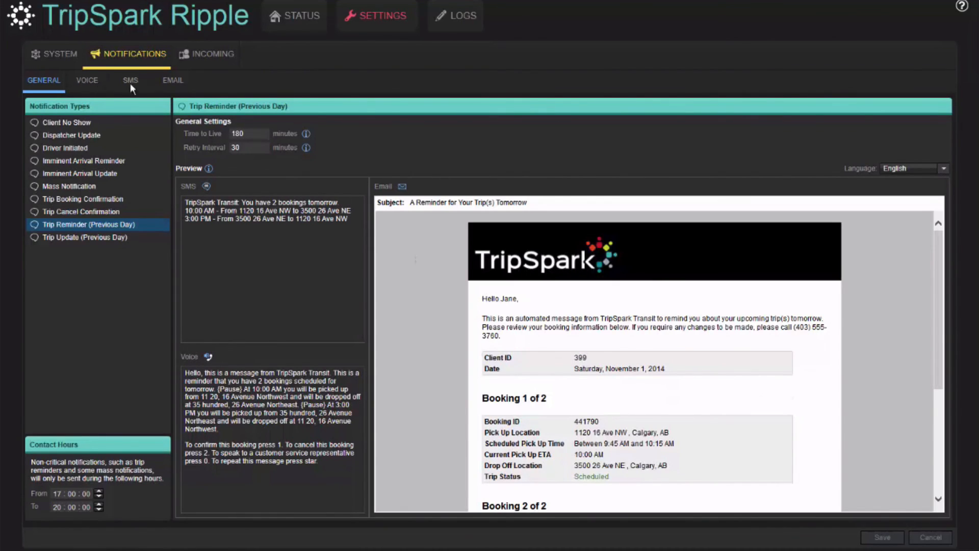
- Review the notification settings for the email, voice and SMS channels
click(169, 81)
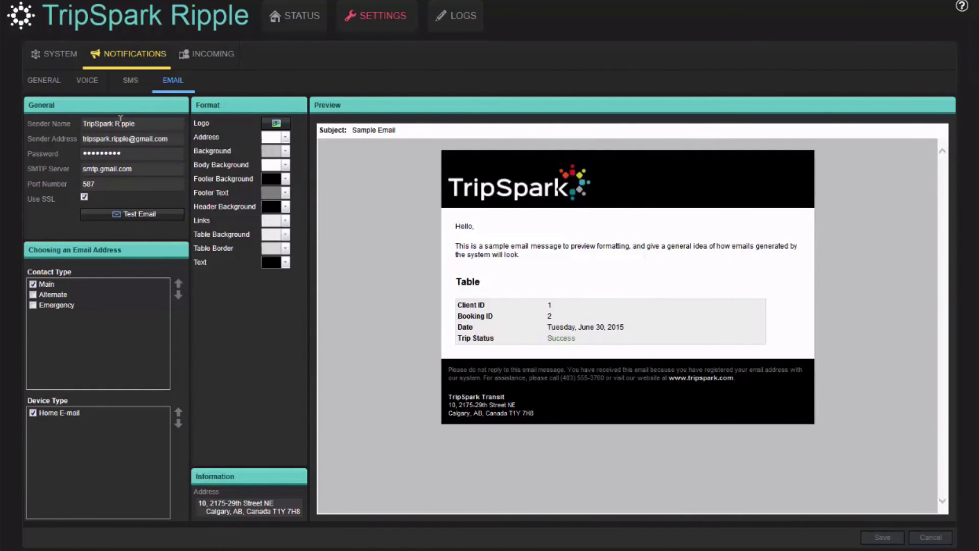
click(88, 82)
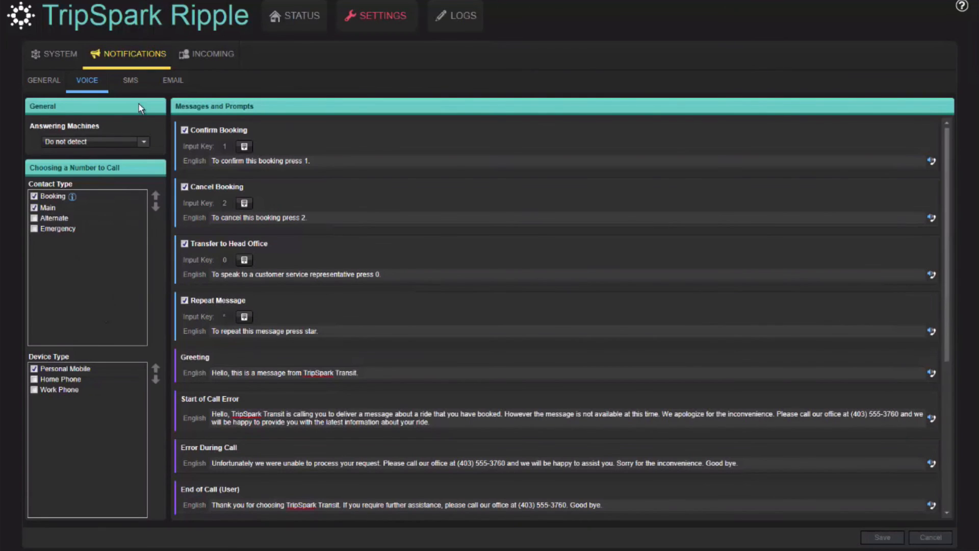
click(131, 88)
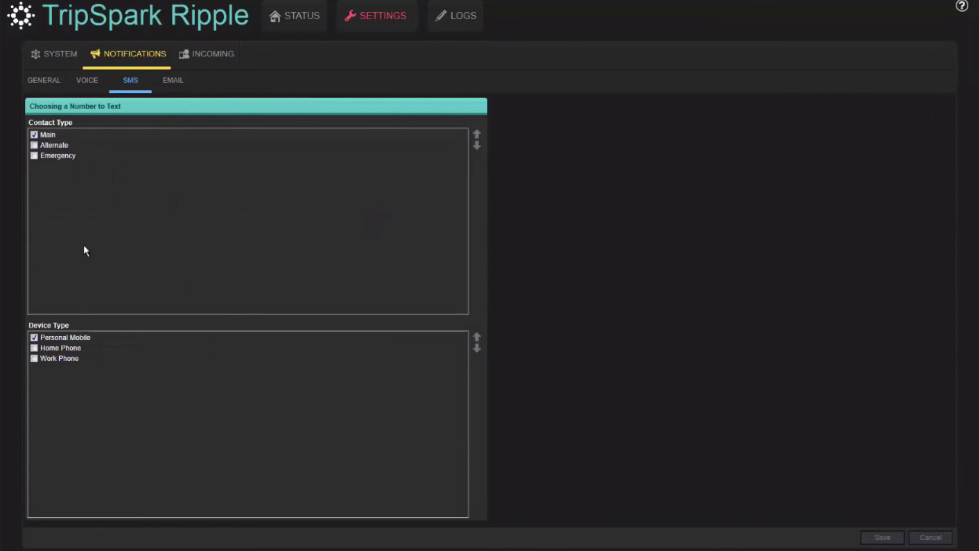
click(173, 87)
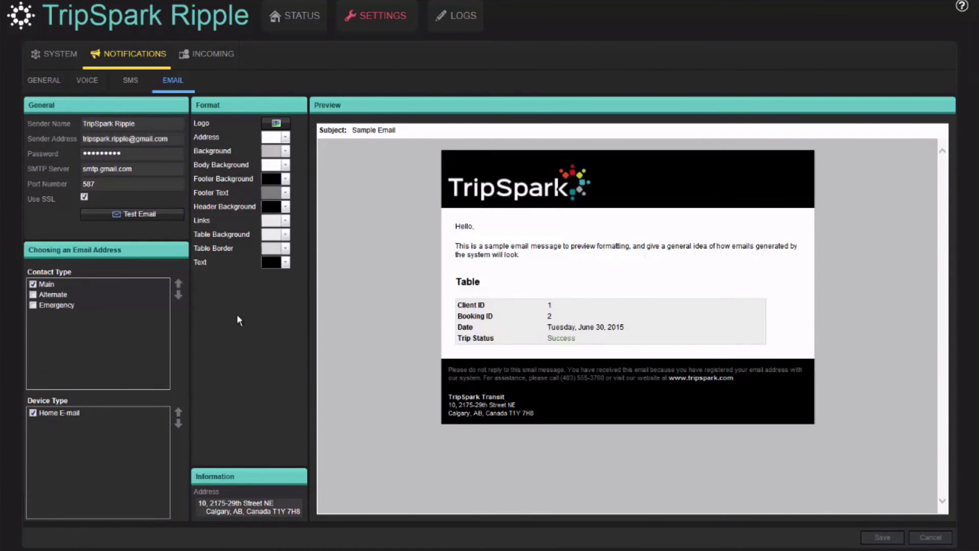
- Examine the general system settings and the system voice settings, including the pronunciation replacements
click(58, 55)
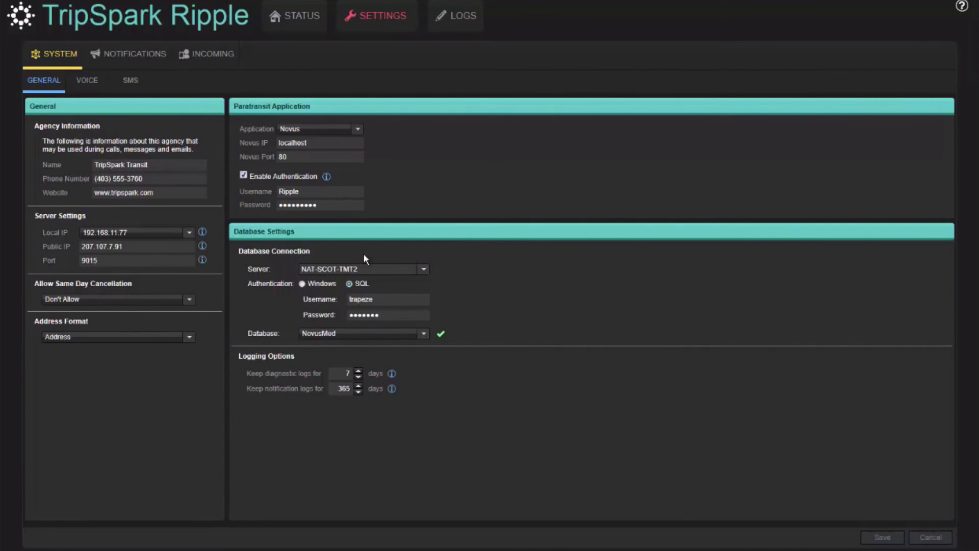
click(88, 82)
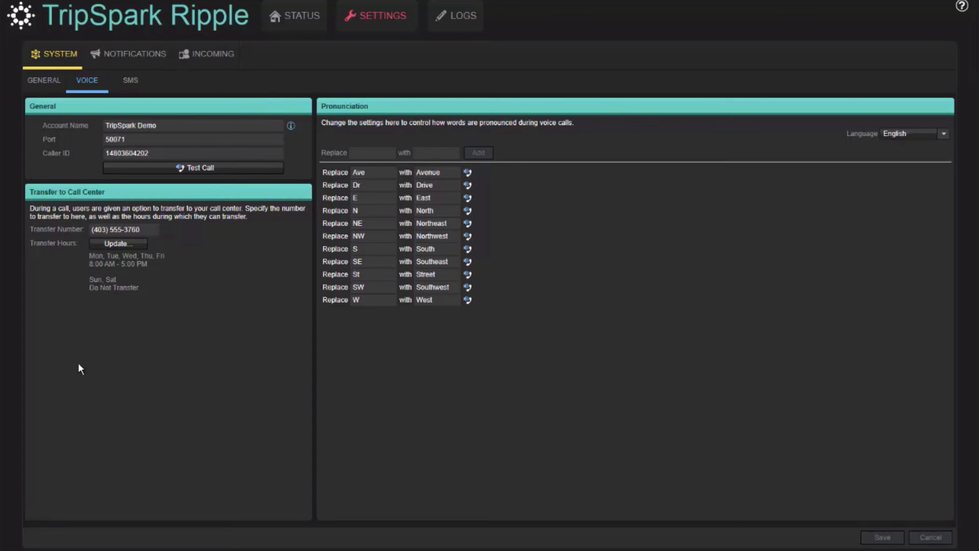
mouse_move(334, 222)
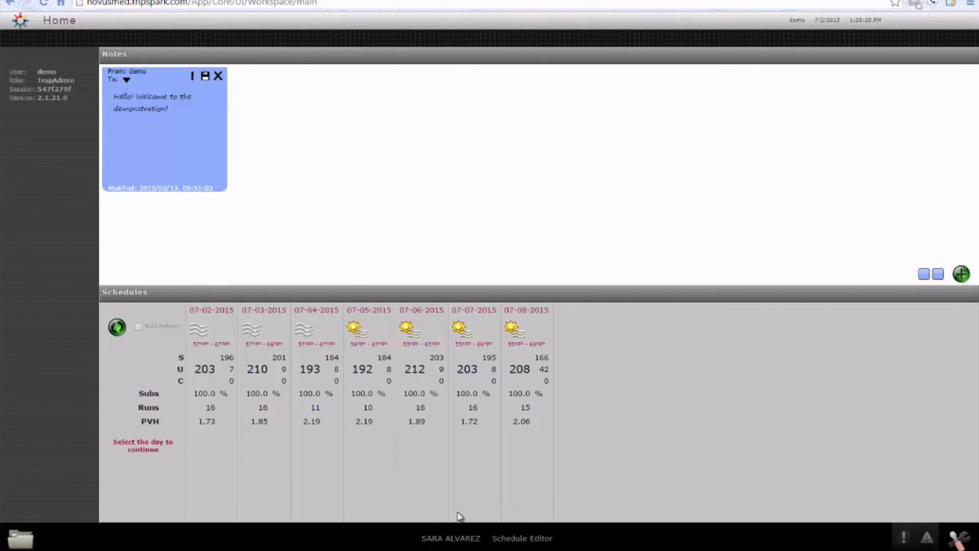
- Switch to Novus and open the client's record to examine the enabled notification types
click(445, 537)
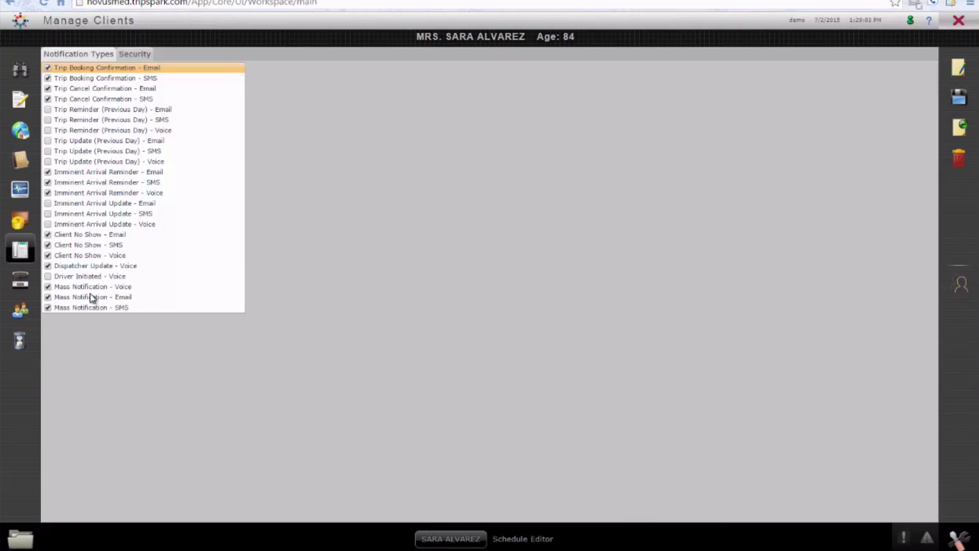
- Find the client by last name in Manage Bookings and start a new casual trip dated July 2, 2015
click(20, 539)
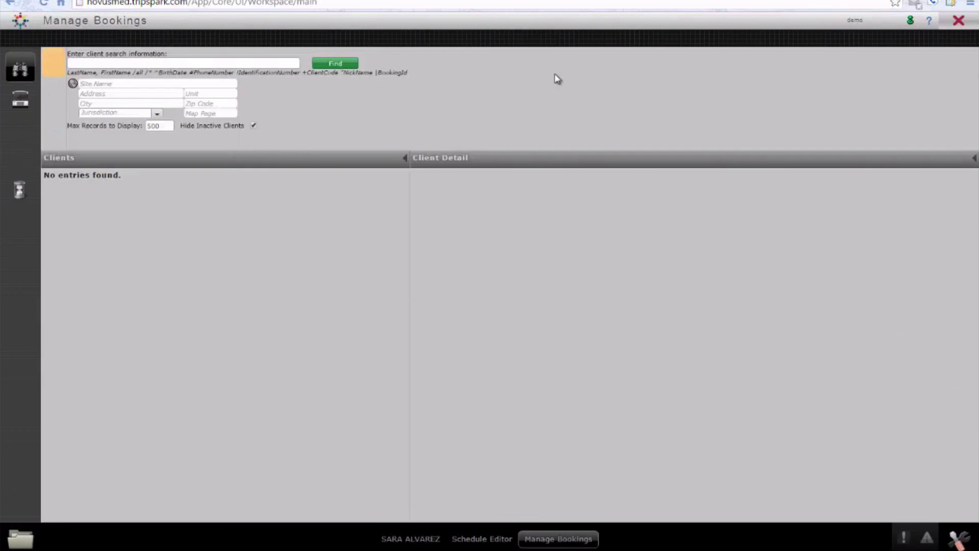
text(alv)
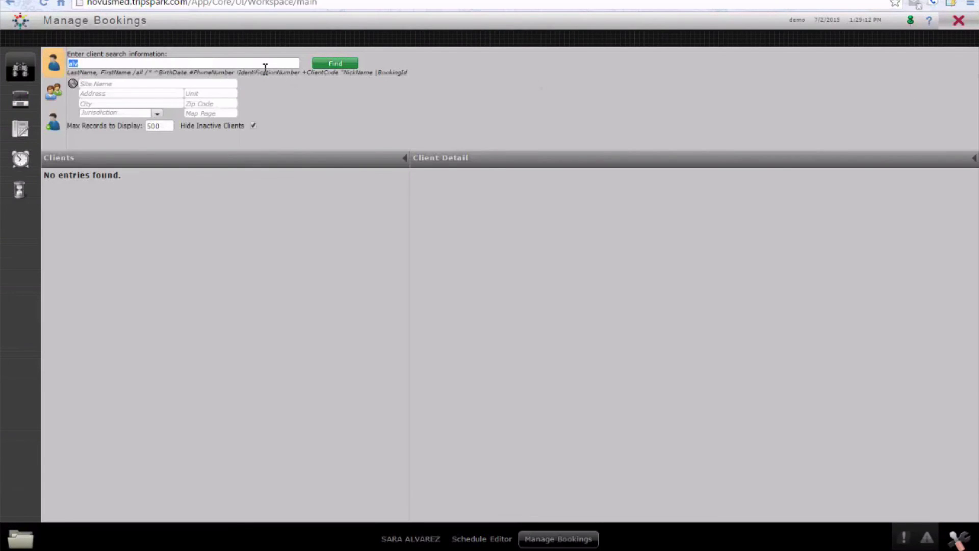
key(Return)
click(81, 199)
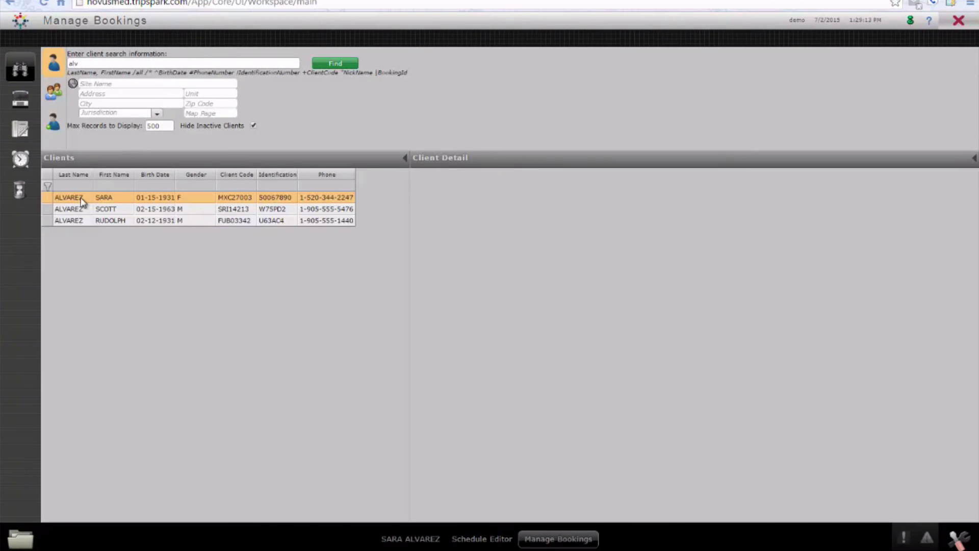
click(20, 99)
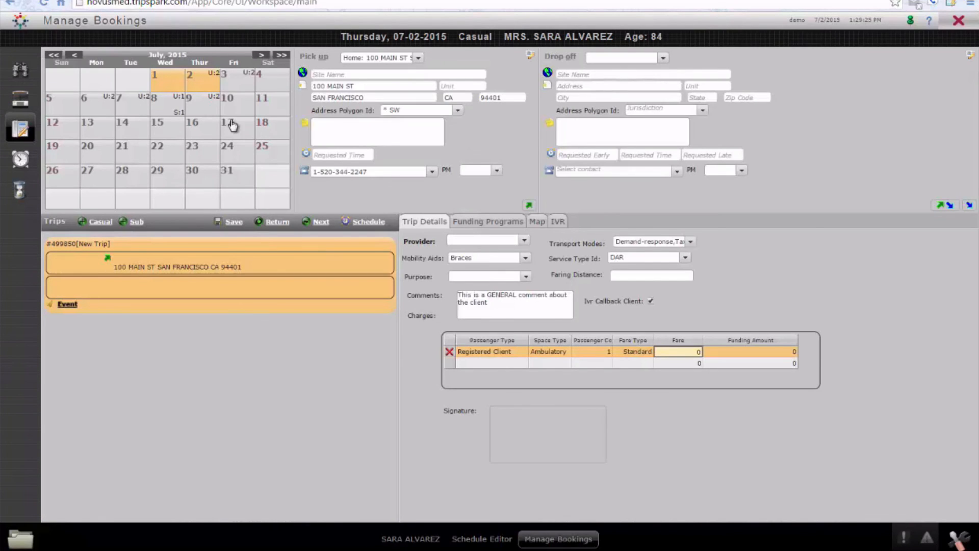
click(193, 84)
click(198, 84)
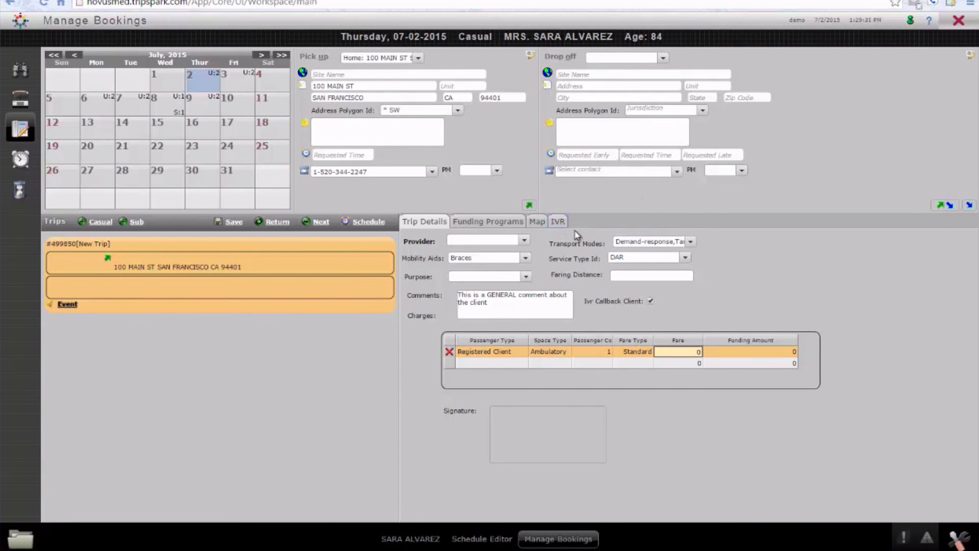
- Check the IVR notification types for the new trip and return to its trip details
click(561, 223)
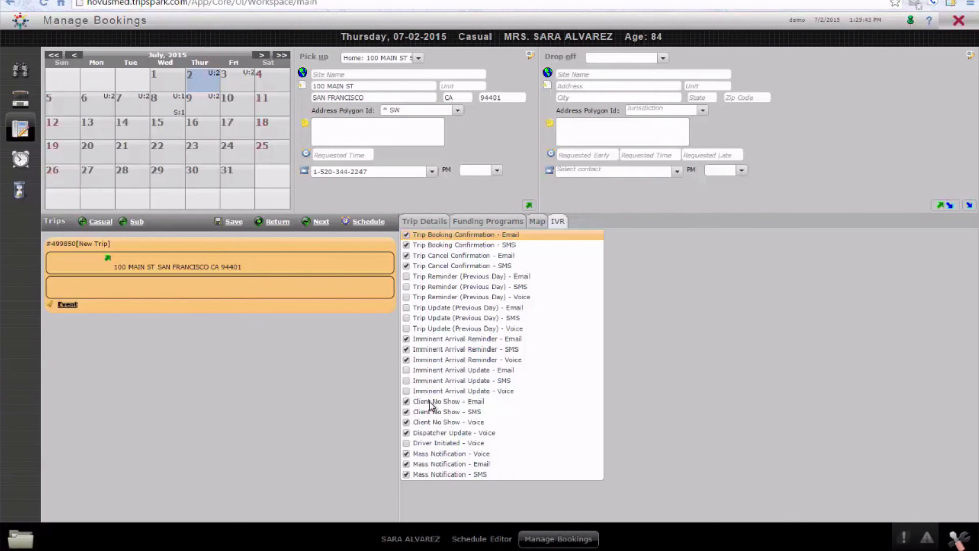
click(425, 221)
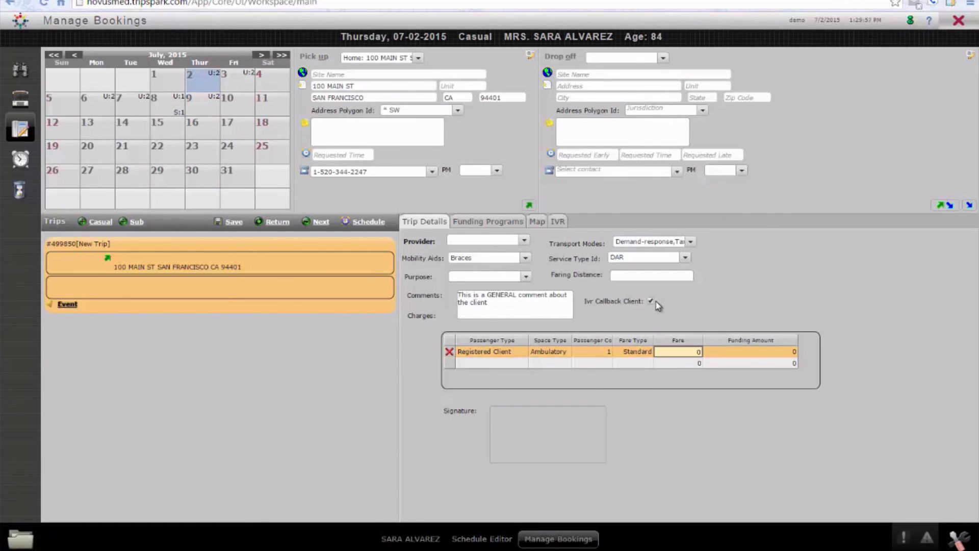
- Set the trip's drop-off to the client's saved doctor's address in San Francisco
click(619, 58)
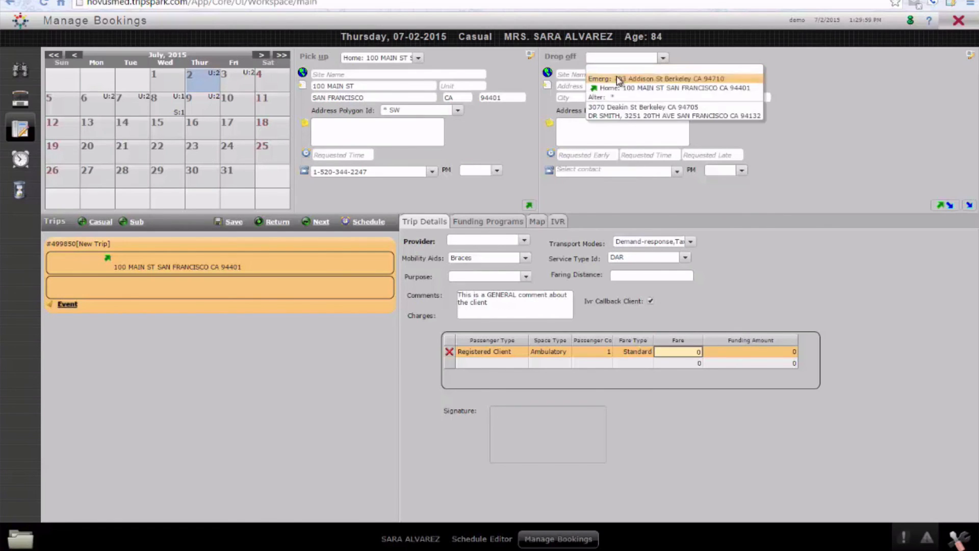
click(623, 116)
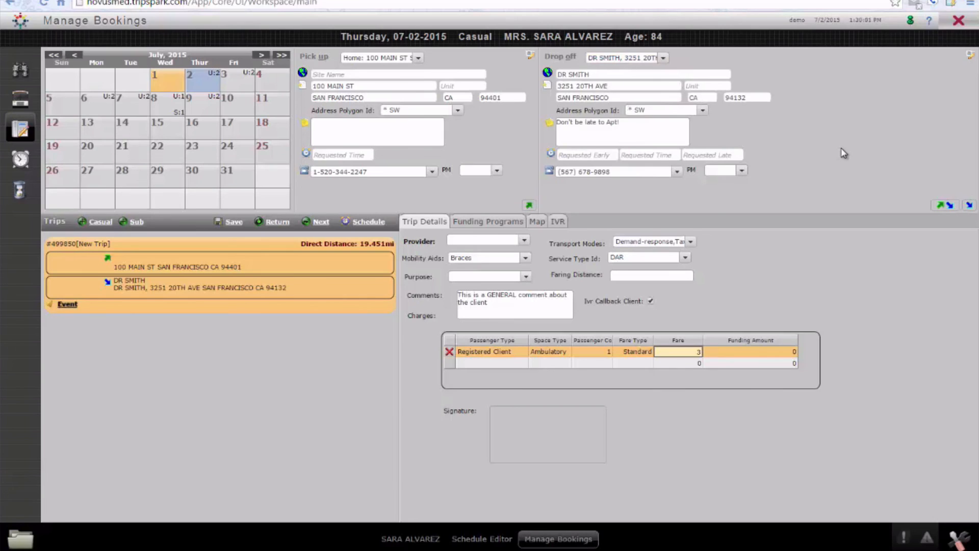
- Request a 1:52 PM pickup and schedule the trip by accepting the BayMedTaxi solution
click(353, 154)
text(1352)
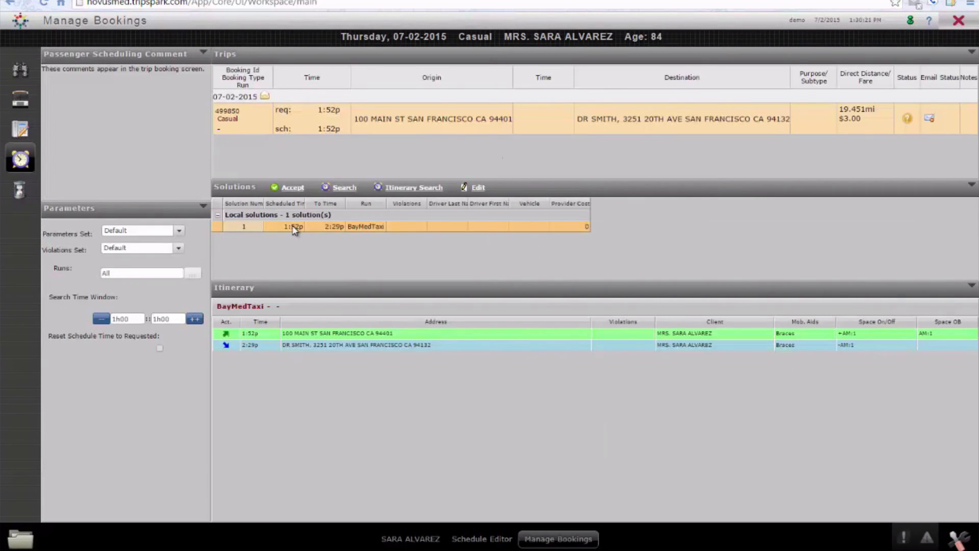
click(293, 188)
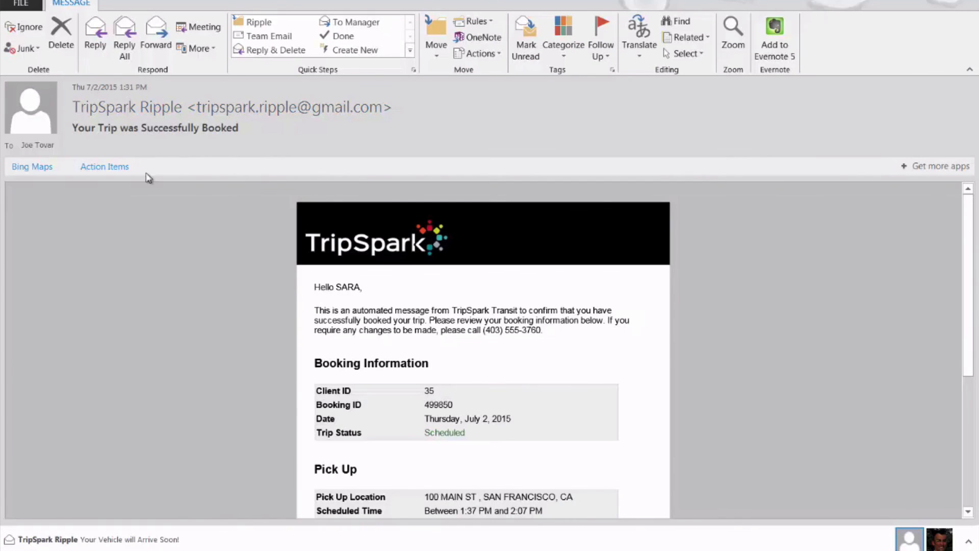
- Read through the booking and pickup details in the trip confirmation email from TripSpark Ripple
scroll(562, 326, down, 3)
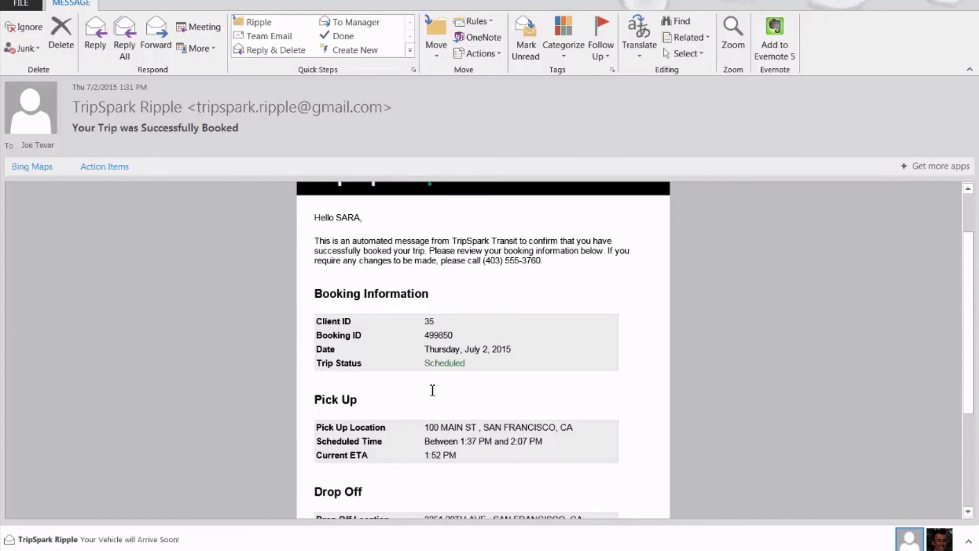
scroll(515, 389, down, 1)
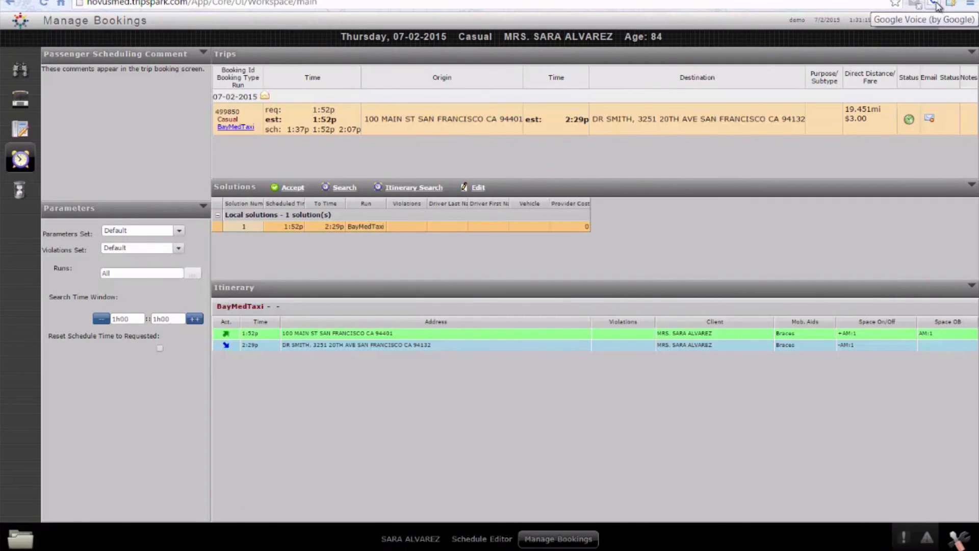
- Check the Google Voice inbox for the trip confirmation text message, then close it
click(935, 4)
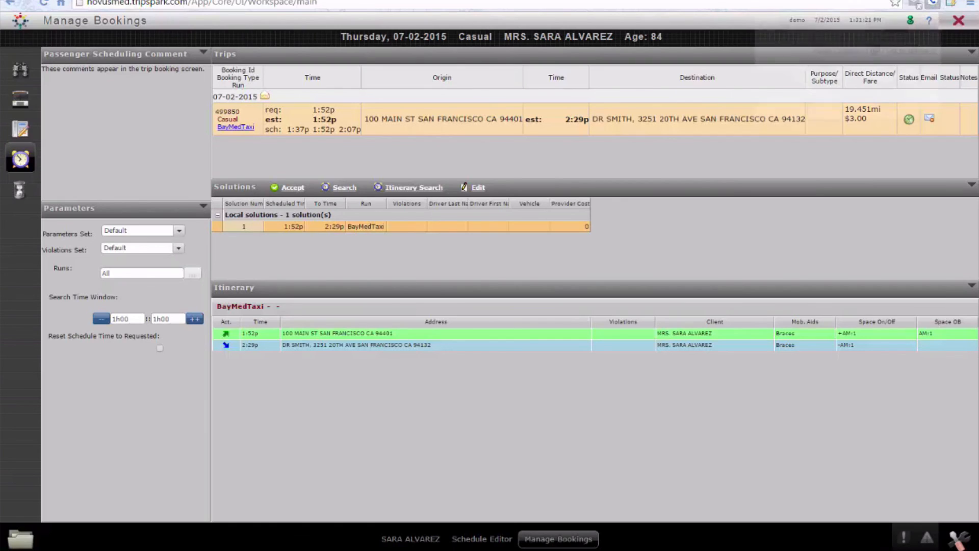
click(922, 31)
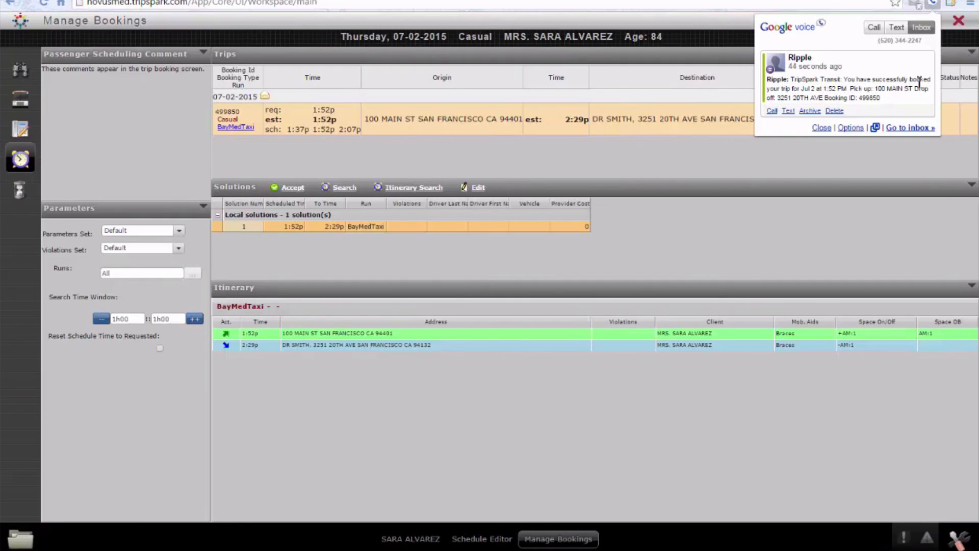
click(706, 219)
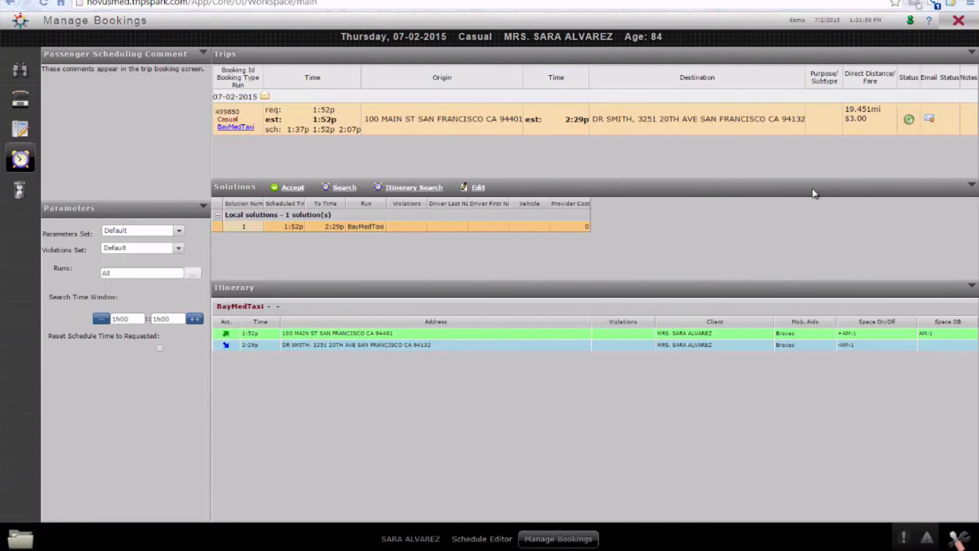
- Open the IVR call status for the BayMedTaxi pickup in Schedule Editor and examine the trip booking confirmation entries
click(498, 541)
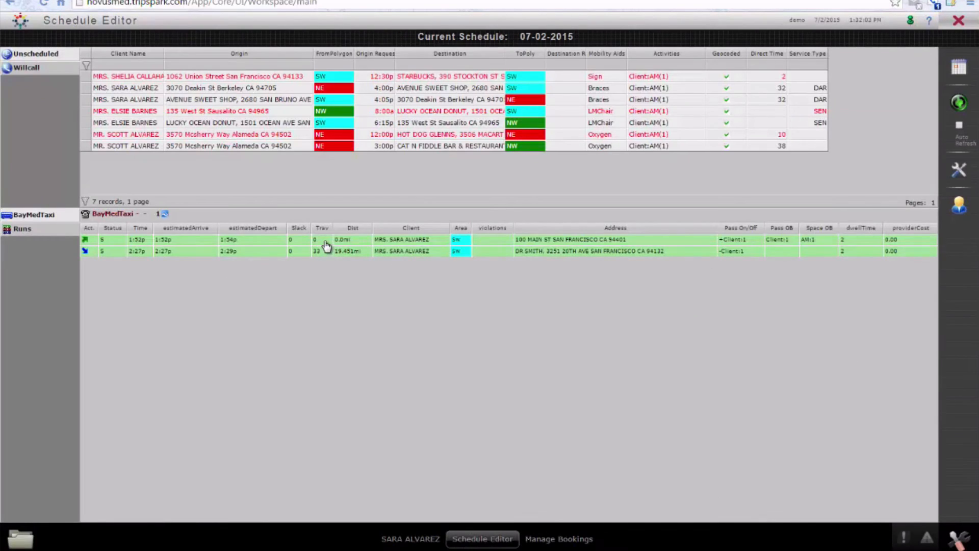
right_click(326, 240)
mouse_move(400, 513)
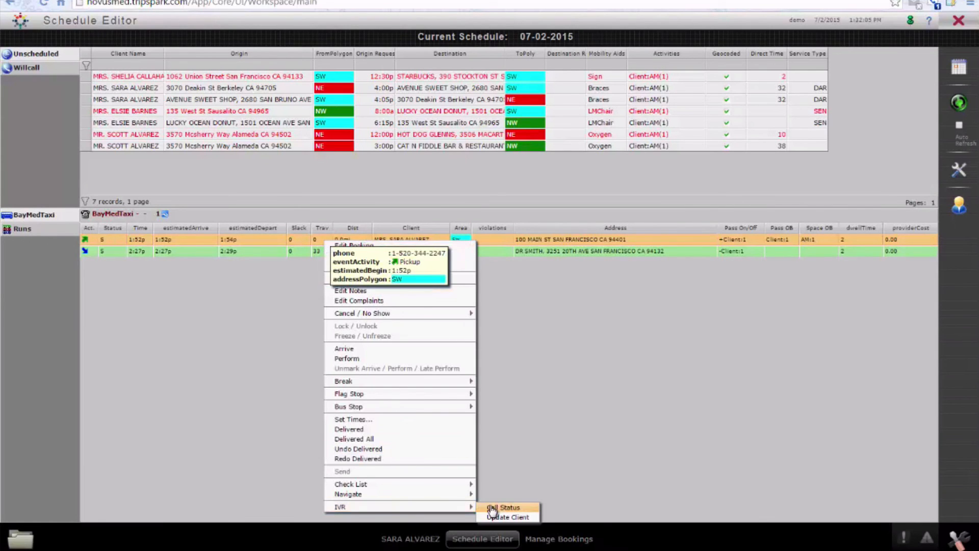
click(508, 510)
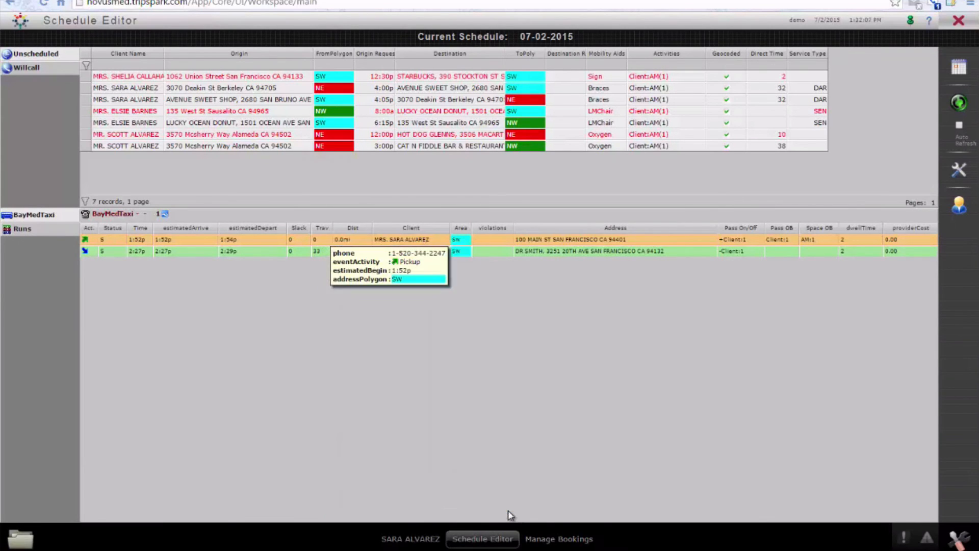
drag(515, 233, 686, 209)
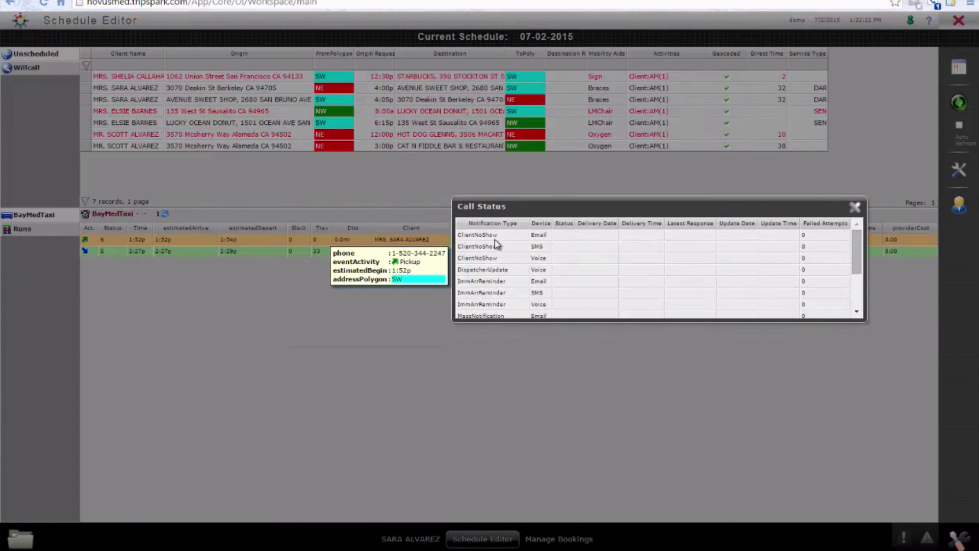
drag(856, 240, 853, 278)
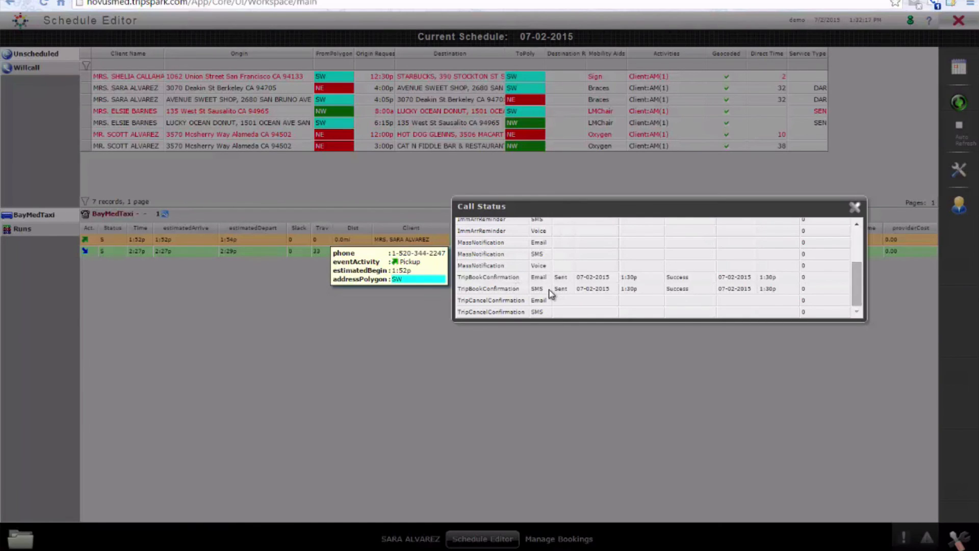
- Close the call status and send the client an IVR update for the 1:52 PM BayMedTaxi pickup
click(851, 214)
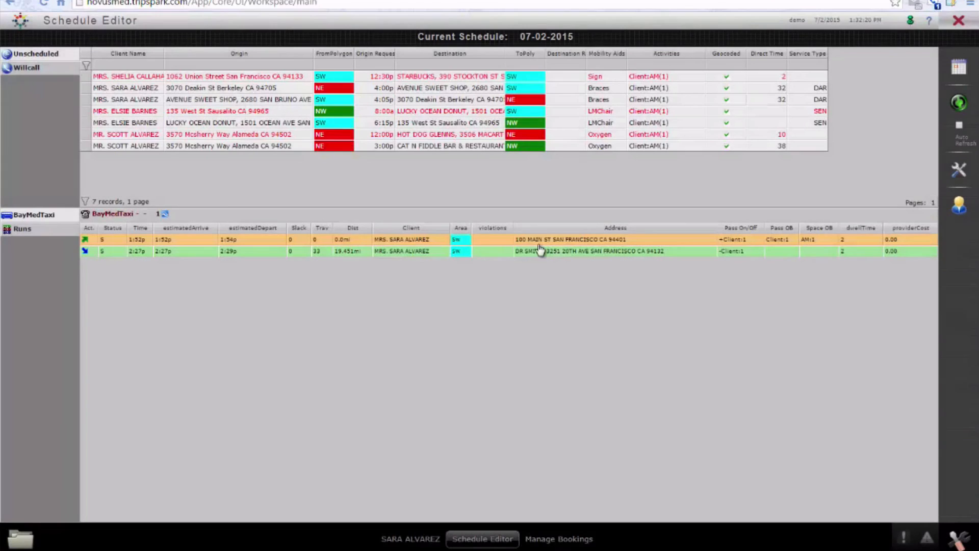
right_click(281, 240)
mouse_move(387, 505)
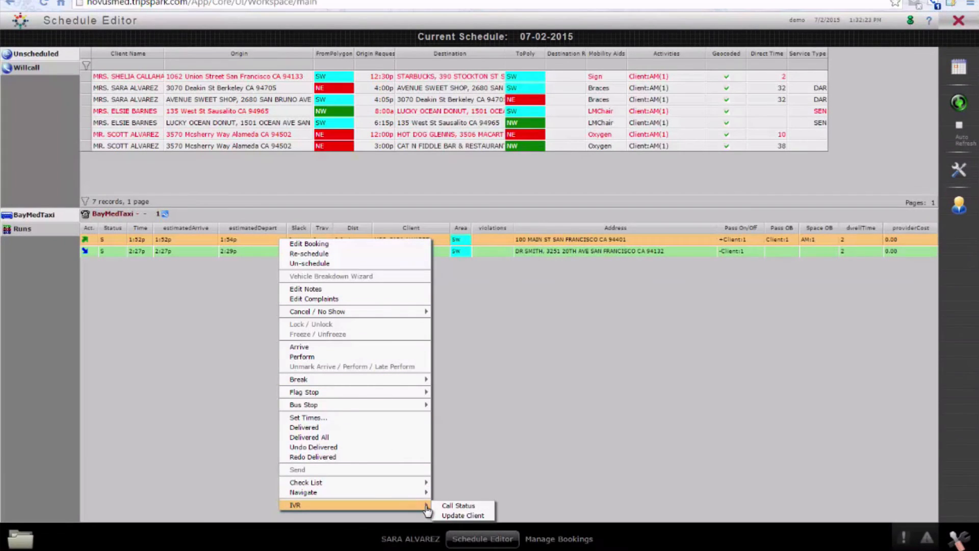
click(474, 515)
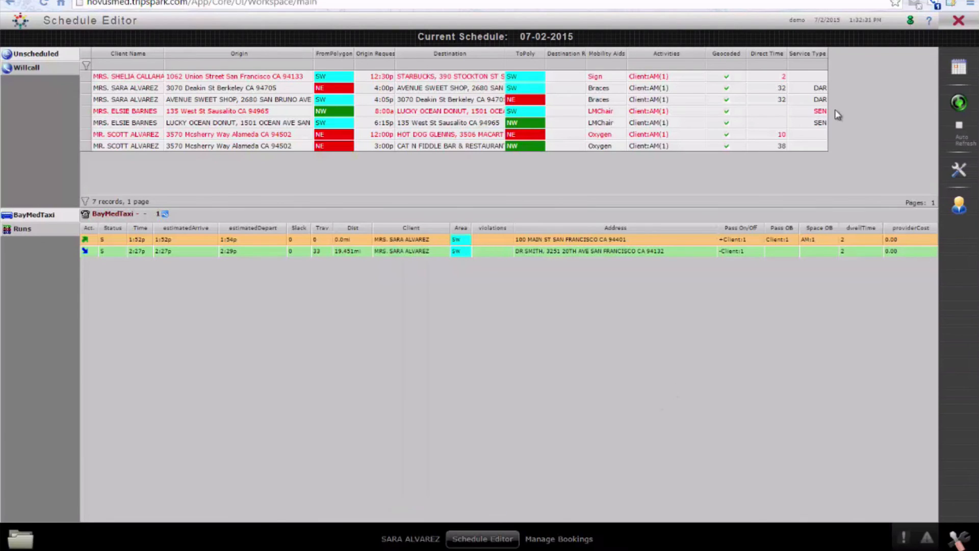
- Read the arrival text message in the Google Voice inbox and the "Your Vehicle will Arrive Soon!" email in Outlook
click(935, 4)
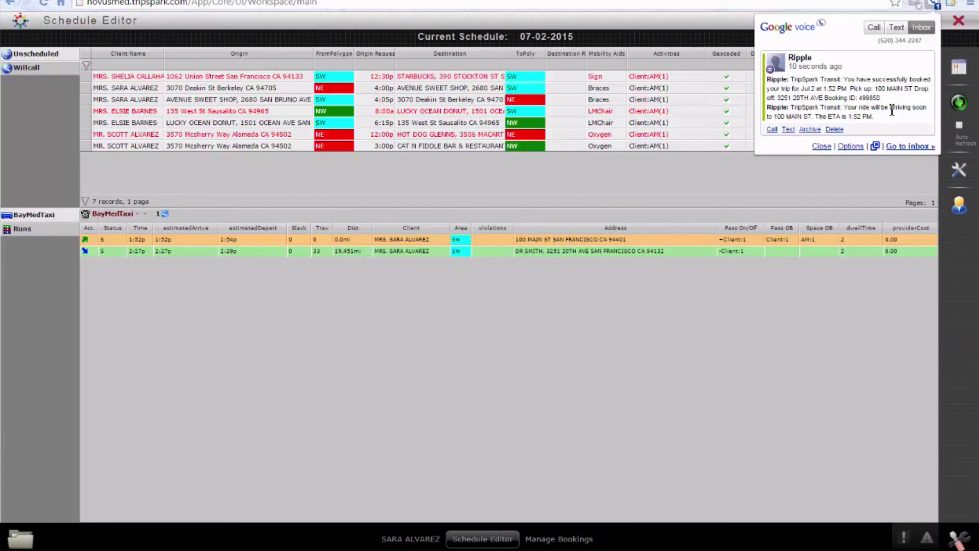
drag(885, 121, 768, 107)
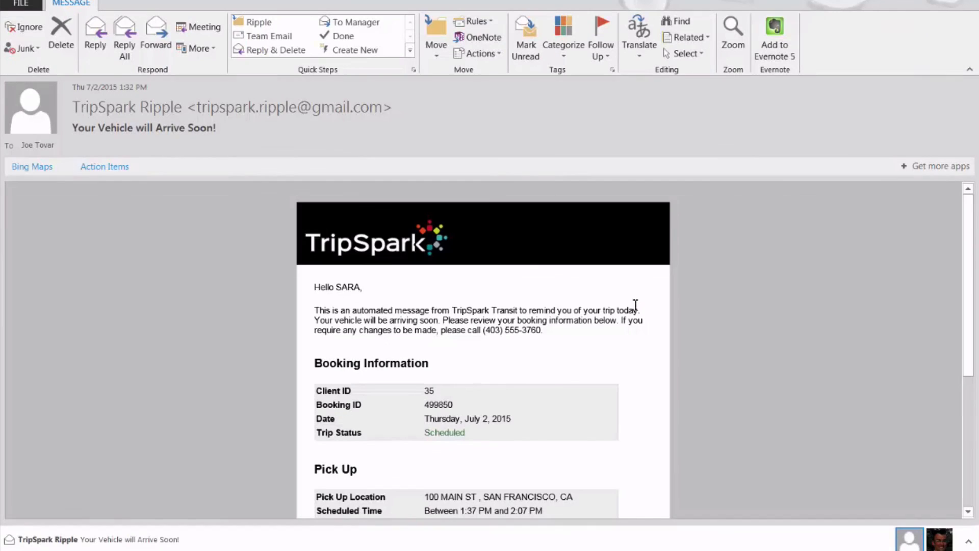
scroll(296, 310, down, 1)
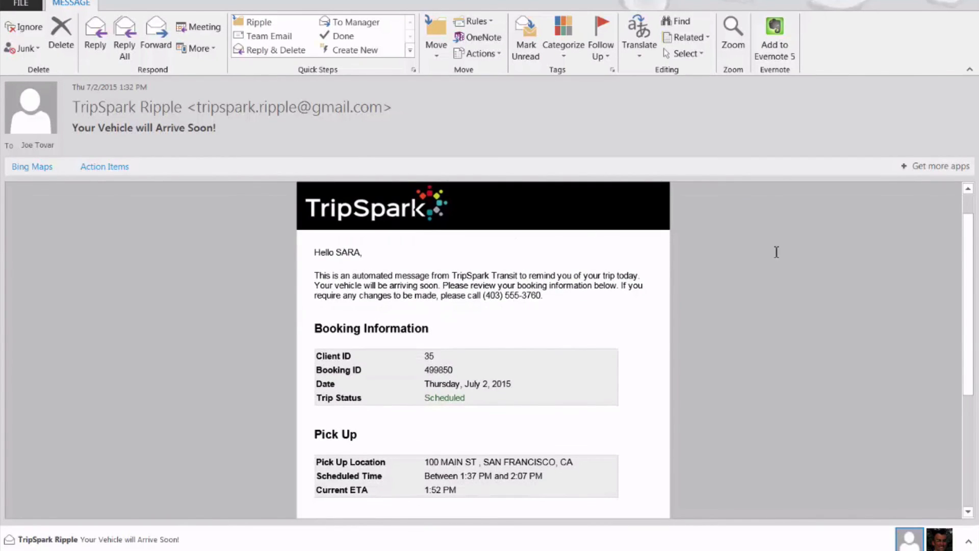
scroll(630, 278, down, 1)
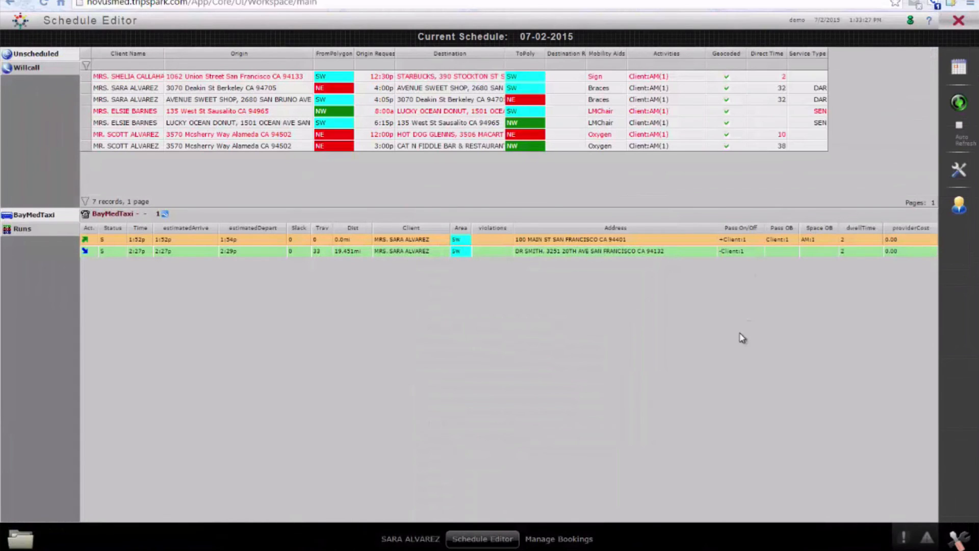
- Return to the client's notification types in Novus and highlight the Mass Notification - Voice entry
click(741, 336)
click(410, 539)
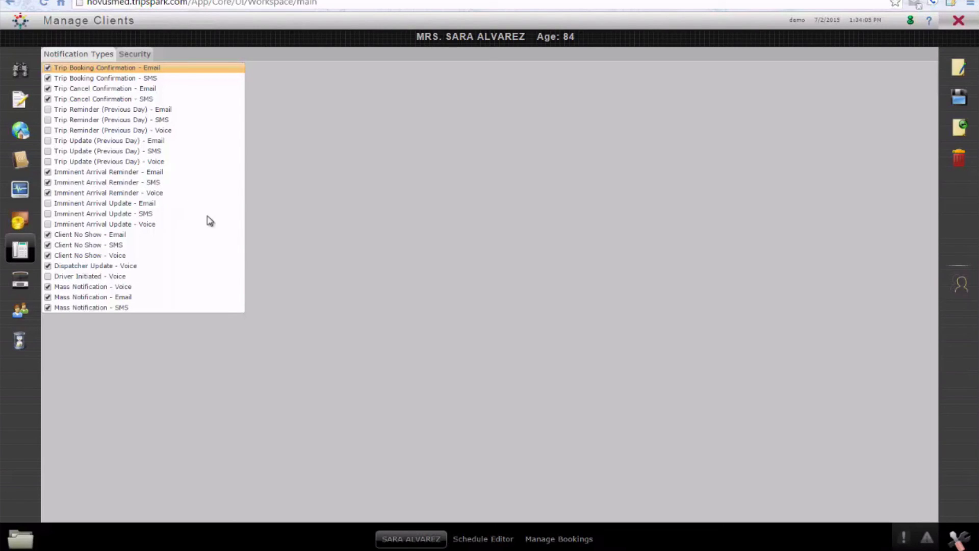
click(102, 287)
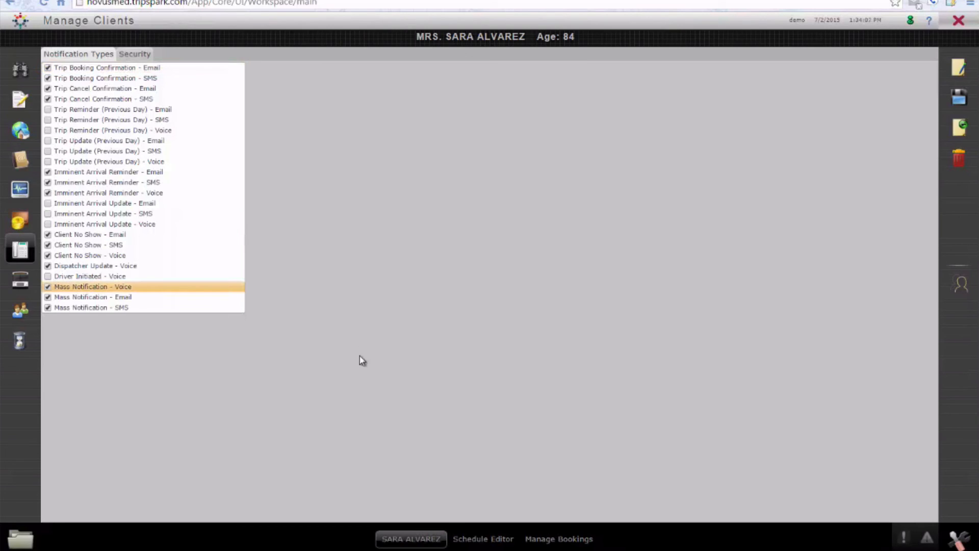
- Find all trips dated 07-03-2015 with a custom search in Trip Administration
click(21, 539)
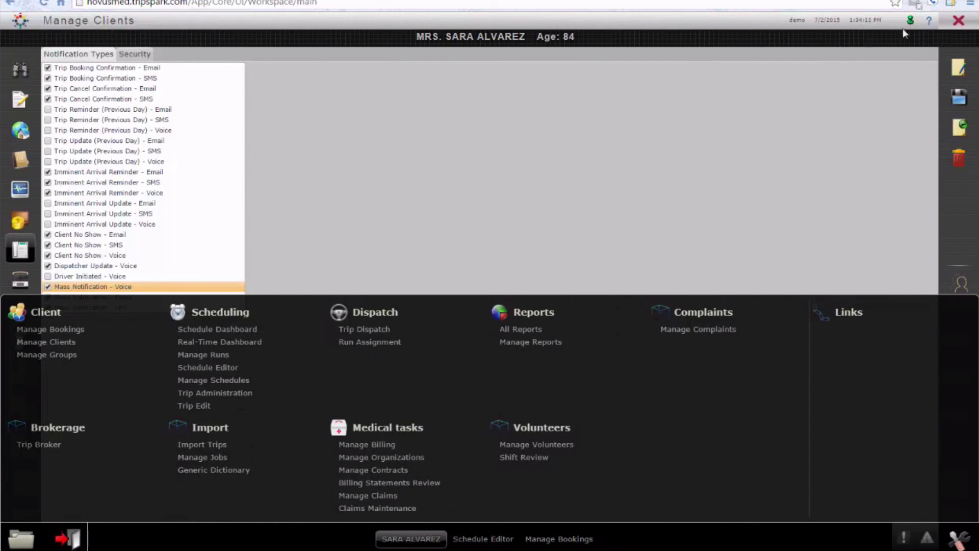
click(215, 393)
click(42, 293)
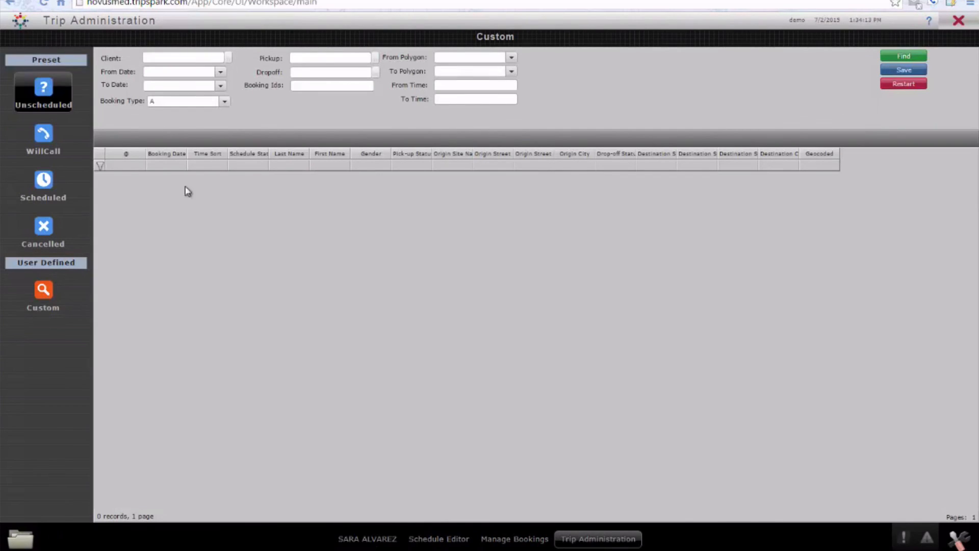
click(226, 55)
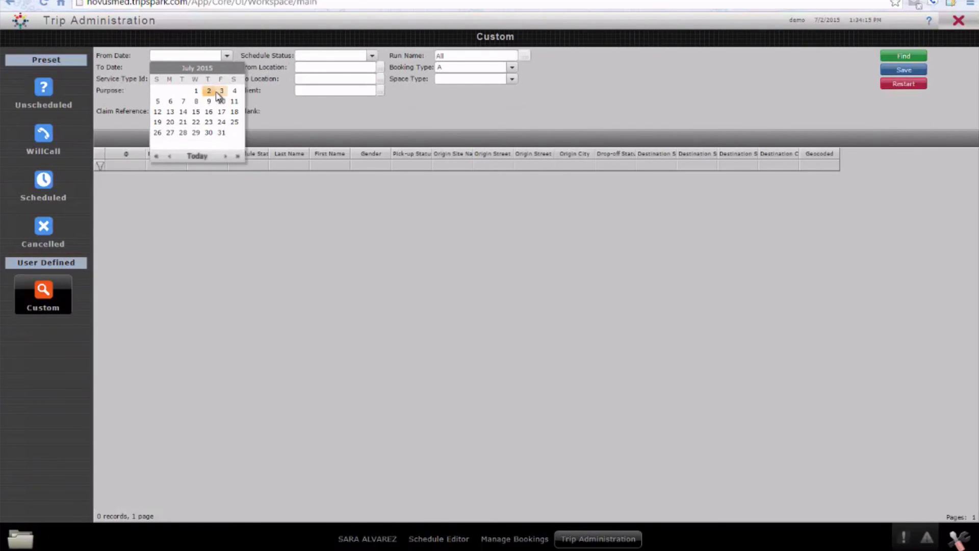
click(222, 92)
click(226, 67)
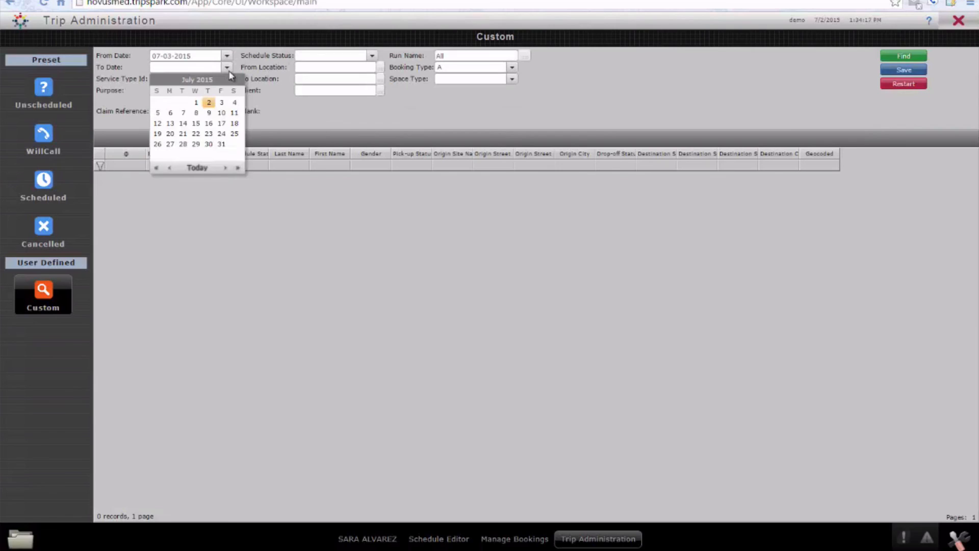
click(221, 103)
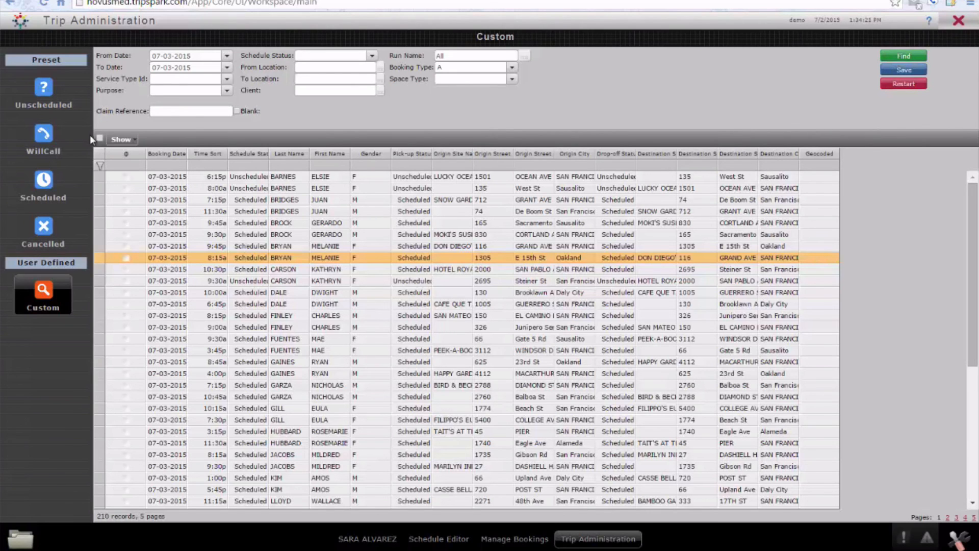
- Select all the found trips and start a mass notification named Snow Storm
click(100, 138)
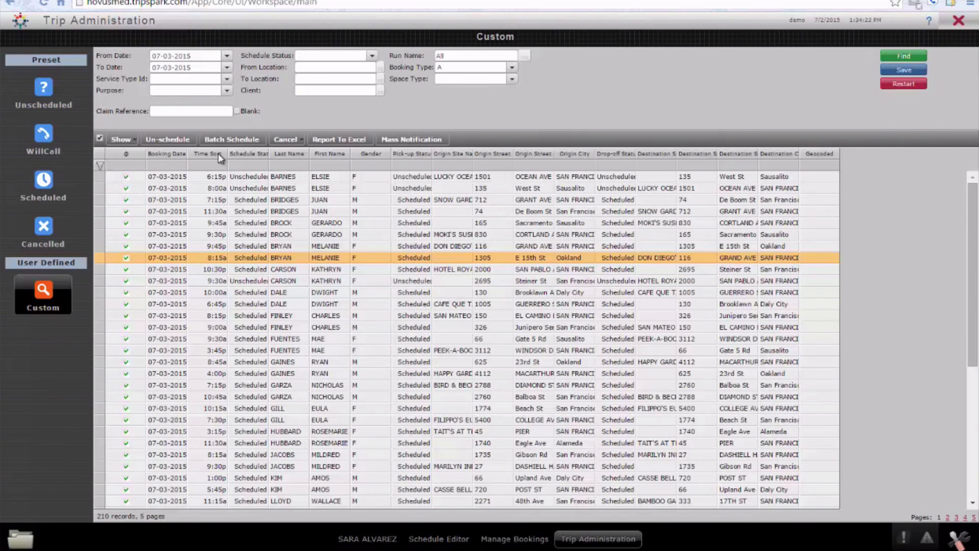
click(397, 143)
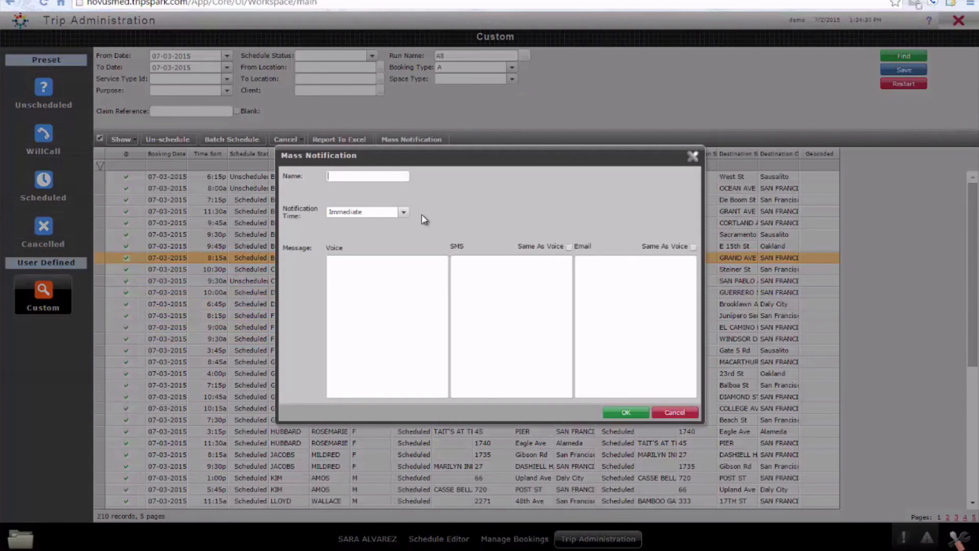
text(Snow Storm)
- Try the Call Window and Exact Time options for the mass notification's sending time
click(403, 212)
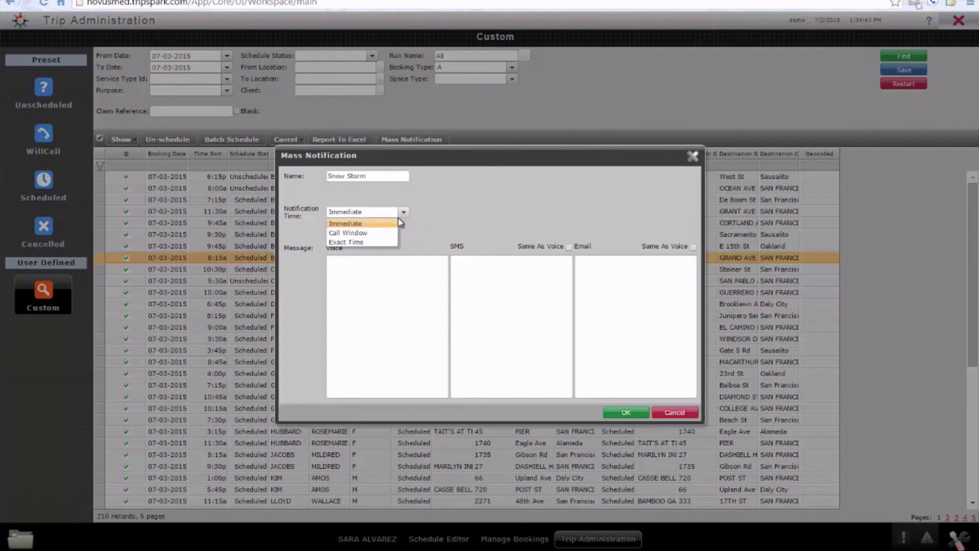
click(366, 233)
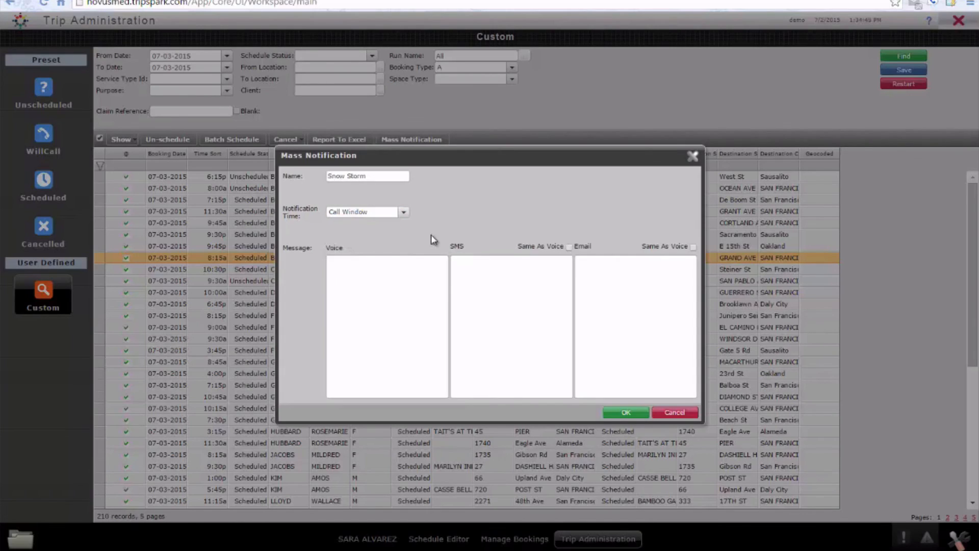
click(361, 217)
click(361, 243)
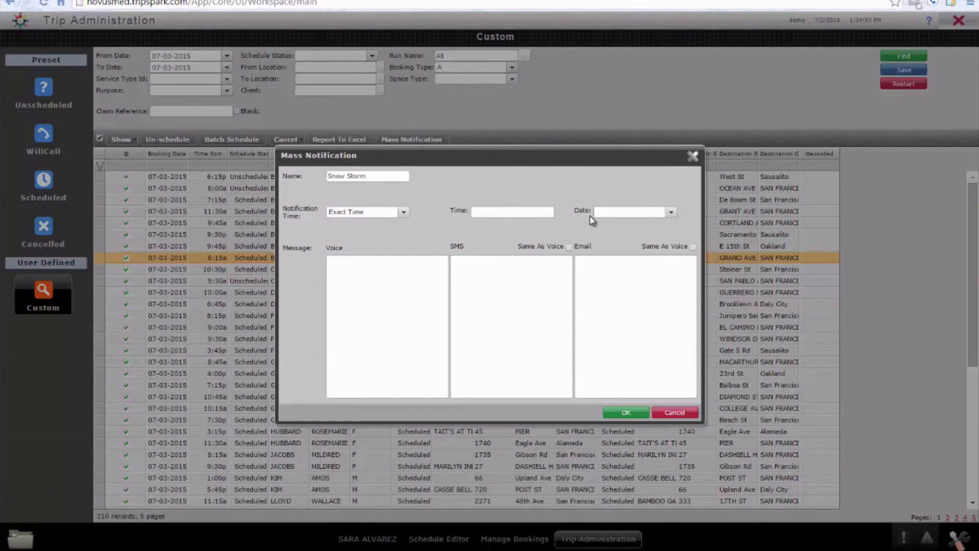
- Go to the voice message field, cancel the Snow Storm mass notification and close Trip Administration
click(339, 268)
click(672, 413)
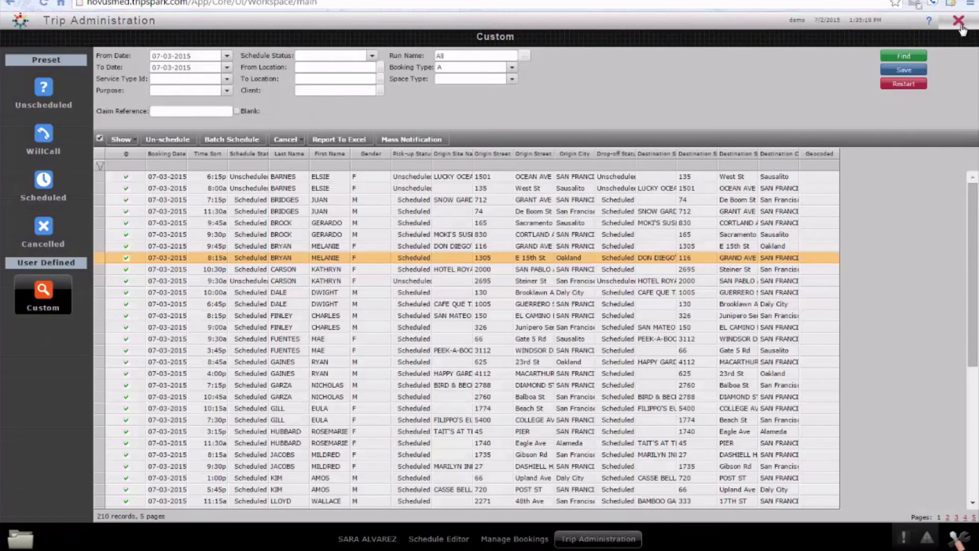
click(959, 22)
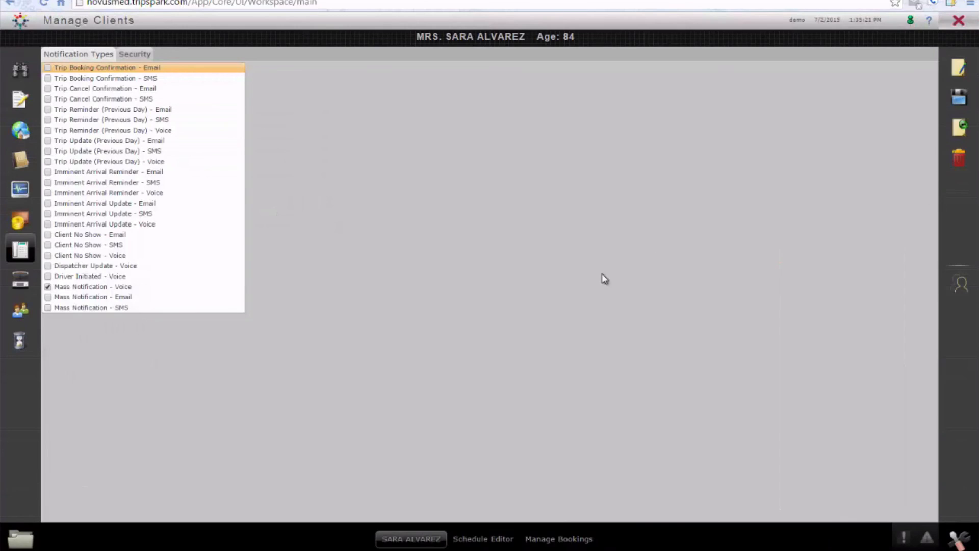